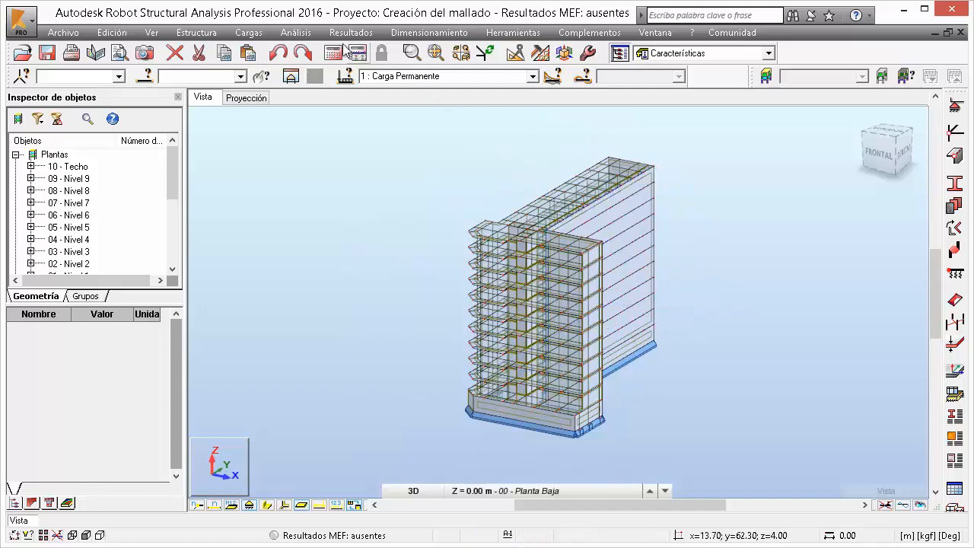
Display the FE mesh generation options (Malla EF) floating over the model view.
{"action": "left_click", "coordinate": [542, 59]}
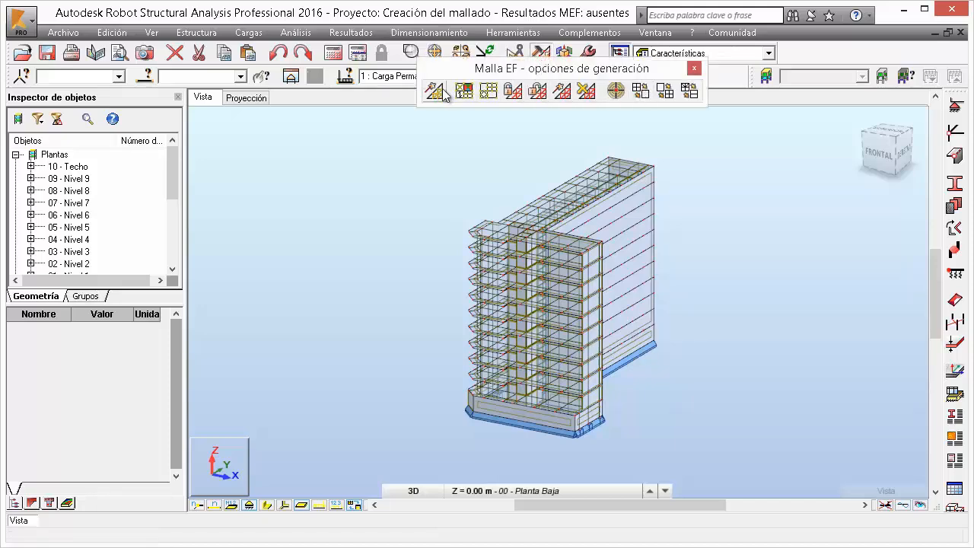
{"action": "double_click", "coordinate": [549, 68]}
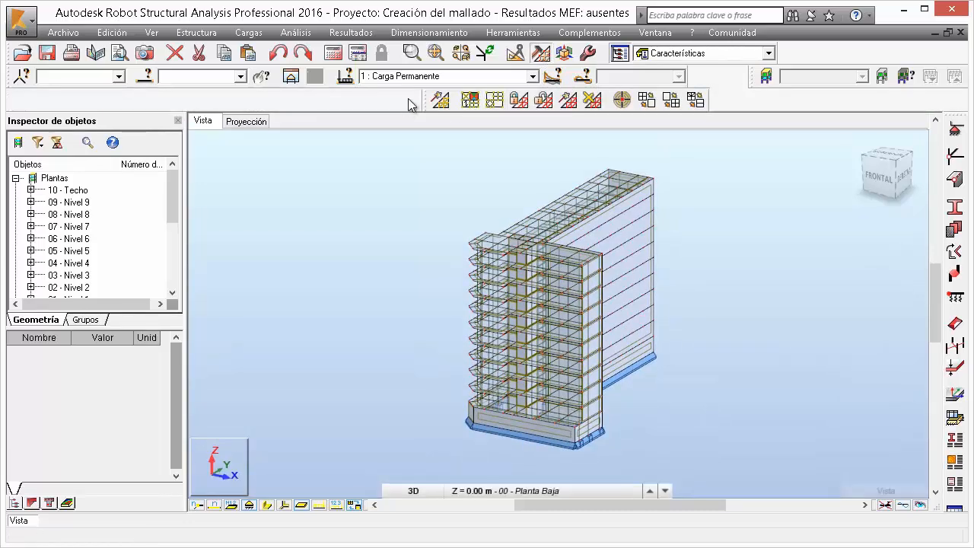
{"action": "left_click_drag", "start_coordinate": [426, 99], "coordinate": [428, 160]}
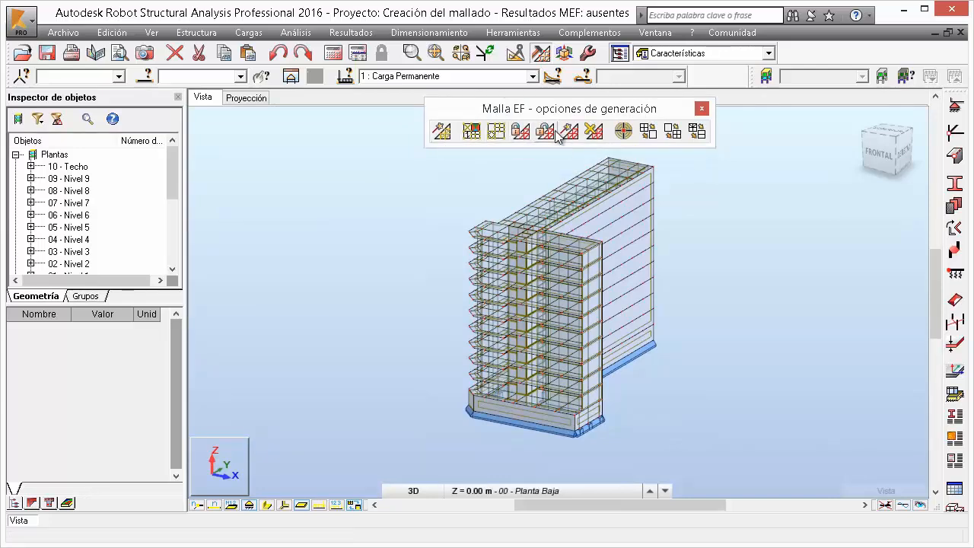
Start the meshing options for all panels of the building and open their advanced options.
{"action": "left_click", "coordinate": [496, 131]}
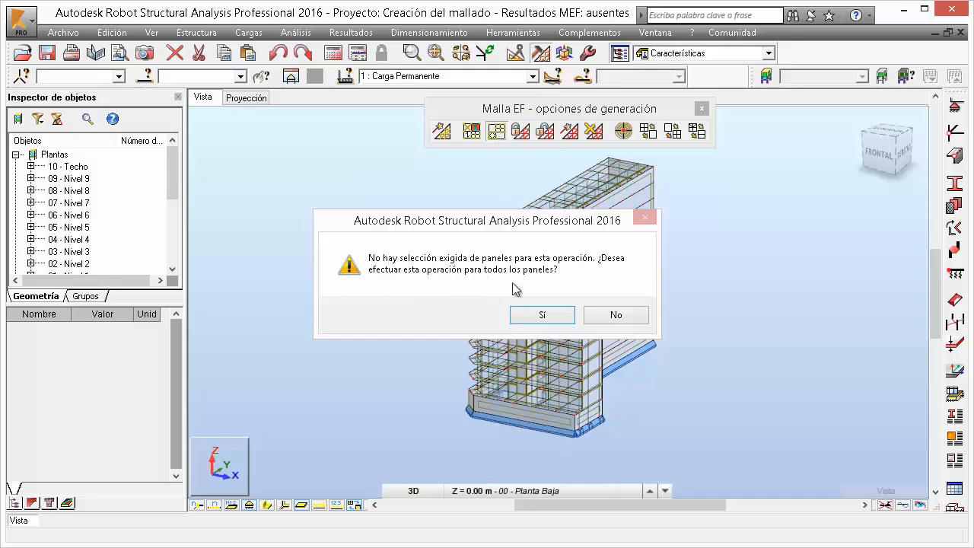
{"action": "left_click", "coordinate": [540, 313]}
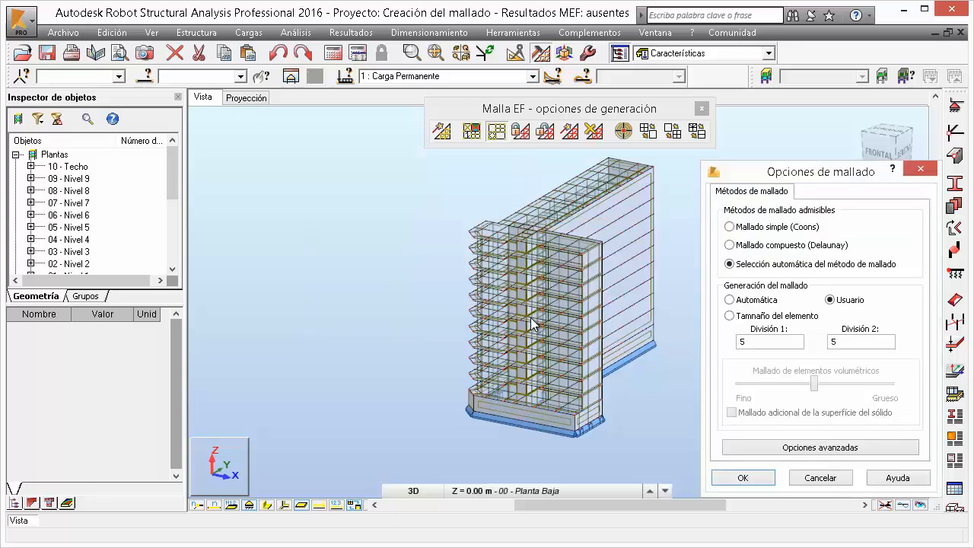
{"action": "left_click_drag", "start_coordinate": [823, 174], "coordinate": [525, 125]}
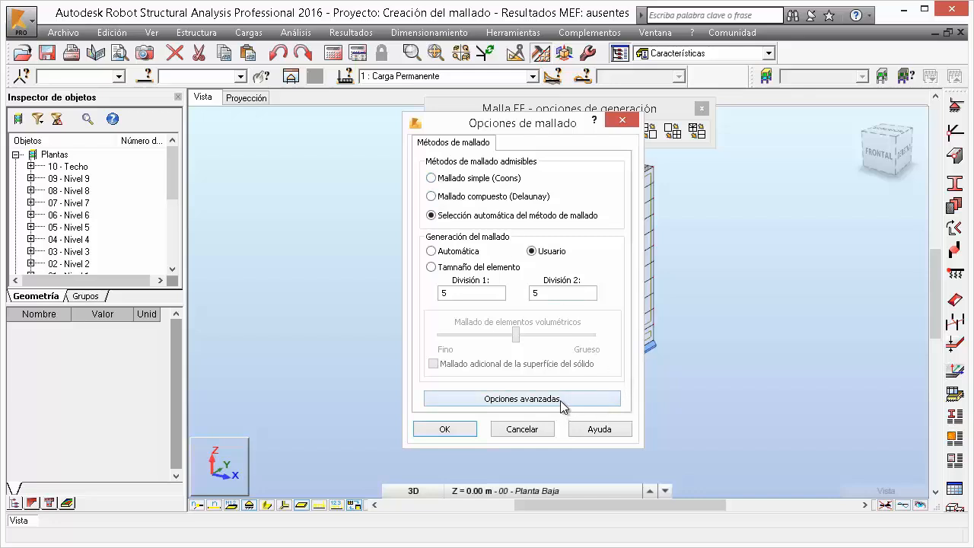
{"action": "left_click", "coordinate": [489, 405]}
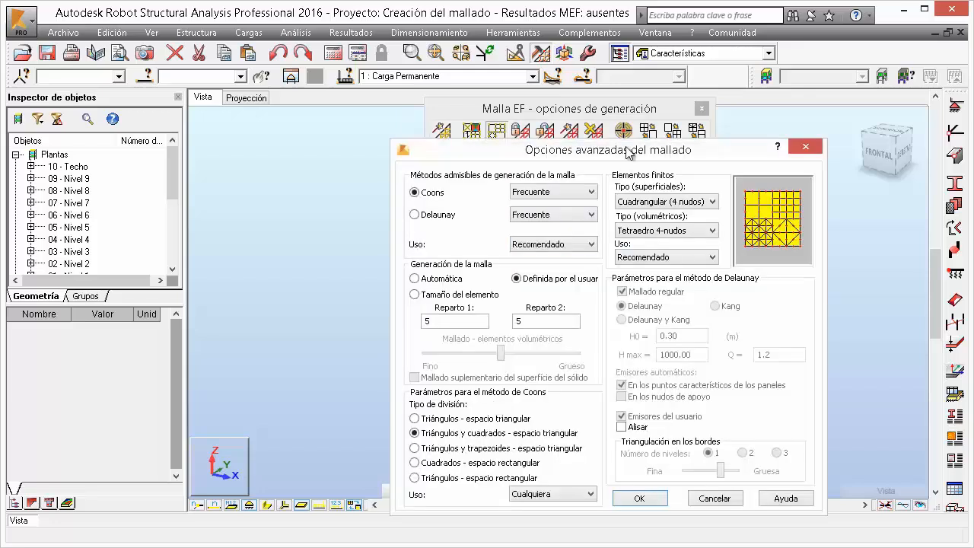
{"action": "left_click_drag", "start_coordinate": [628, 149], "coordinate": [537, 131]}
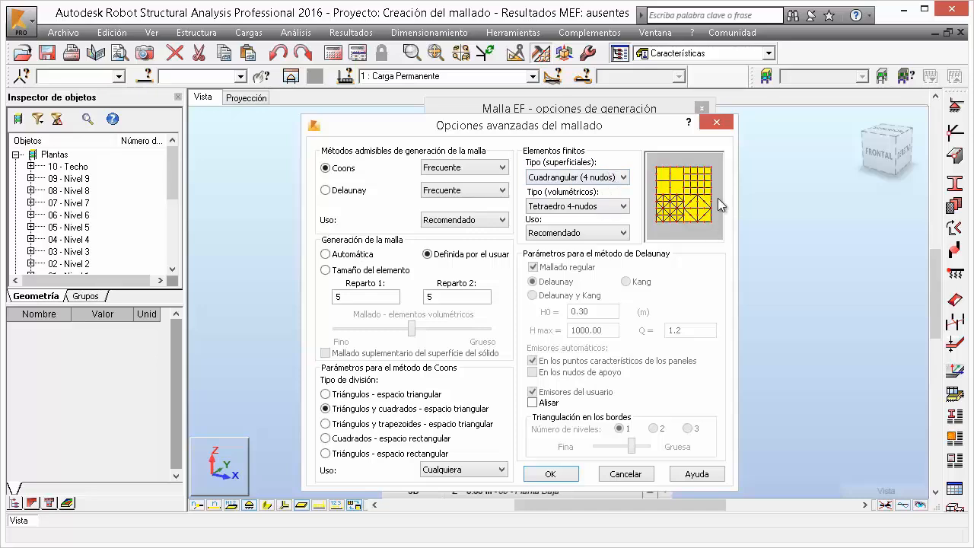
Try Triángular (3 nudos) surface and Hexaedro 8-nudos volumetric elements, restoring Cuadrangular (4 nudos) and Tetraedro 4-nudos.
{"action": "left_click", "coordinate": [611, 180]}
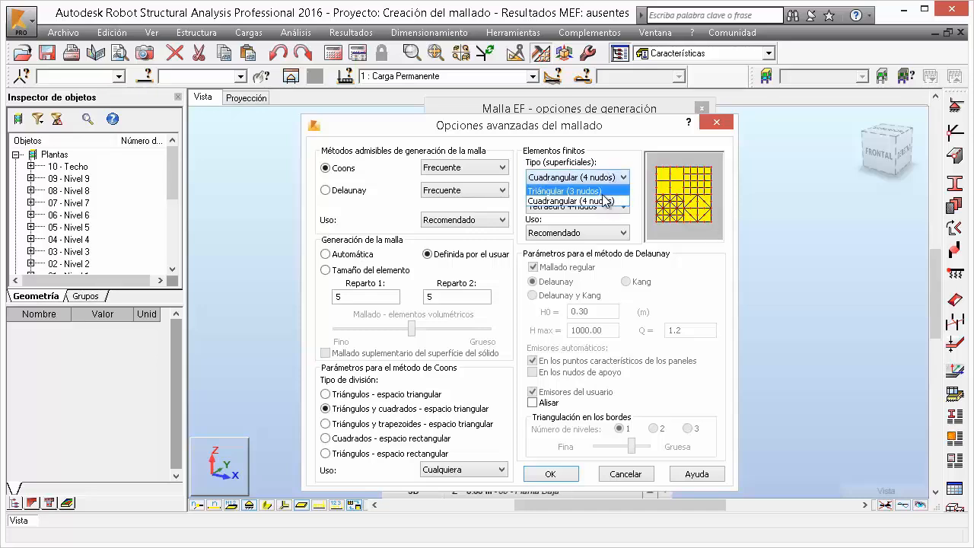
{"action": "left_click", "coordinate": [601, 191]}
{"action": "left_click", "coordinate": [608, 176]}
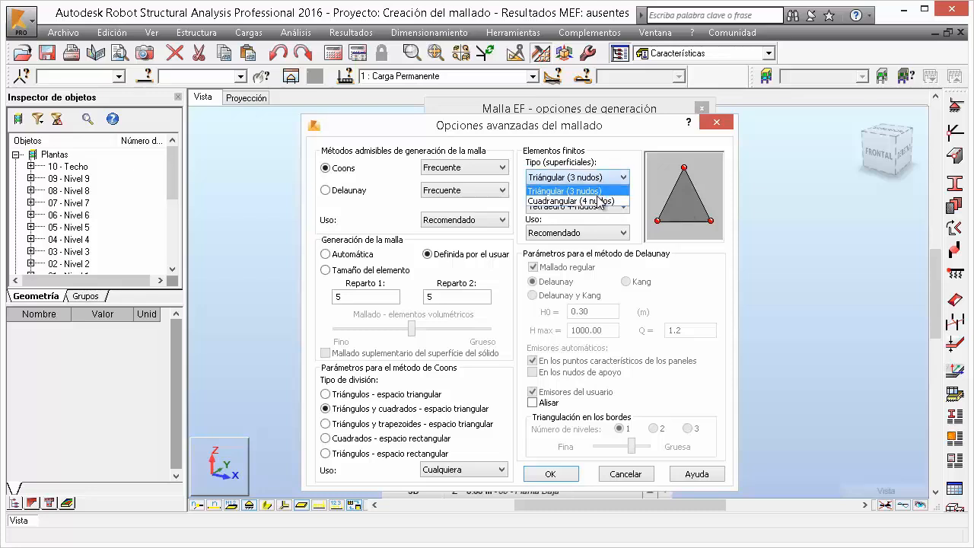
{"action": "left_click", "coordinate": [601, 200]}
{"action": "left_click", "coordinate": [601, 207]}
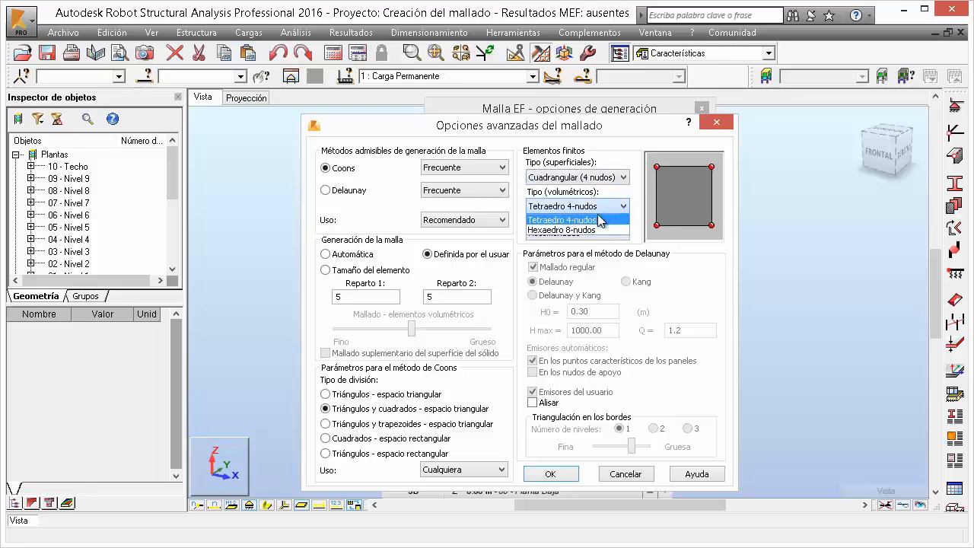
{"action": "left_click", "coordinate": [605, 230]}
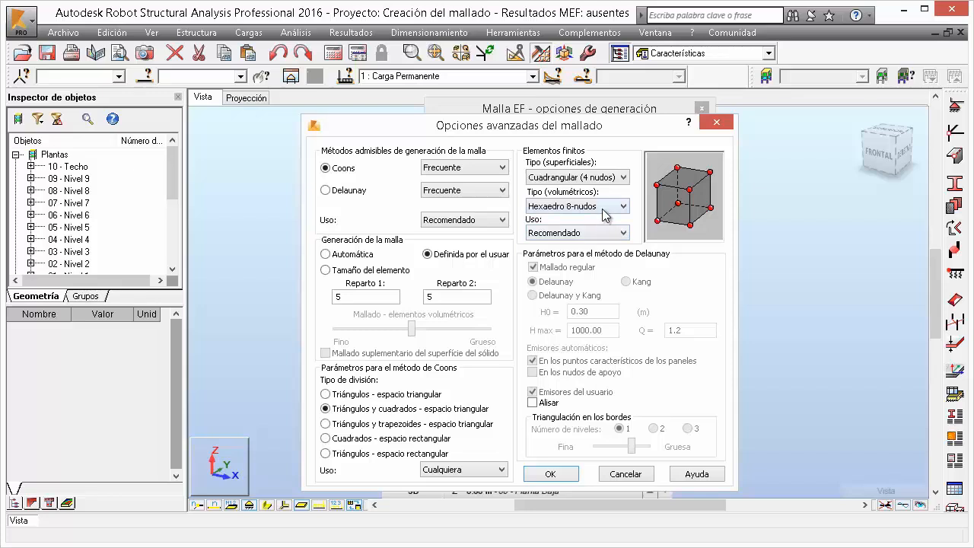
{"action": "left_click", "coordinate": [609, 206]}
{"action": "left_click", "coordinate": [606, 218]}
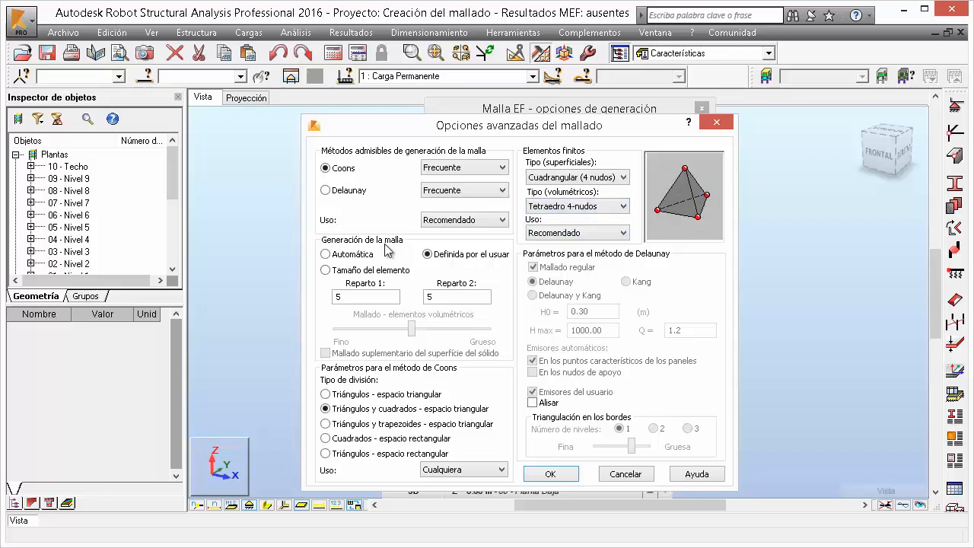
Set the panels' mesh to the Delaunay method with an element size of 1.5 m and accept the options.
{"action": "left_click", "coordinate": [334, 192]}
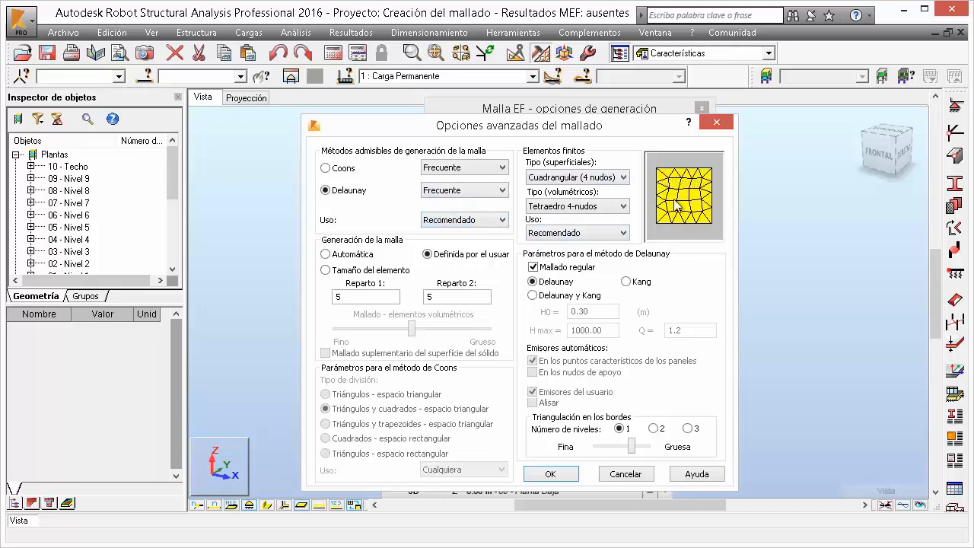
{"action": "left_click", "coordinate": [622, 177]}
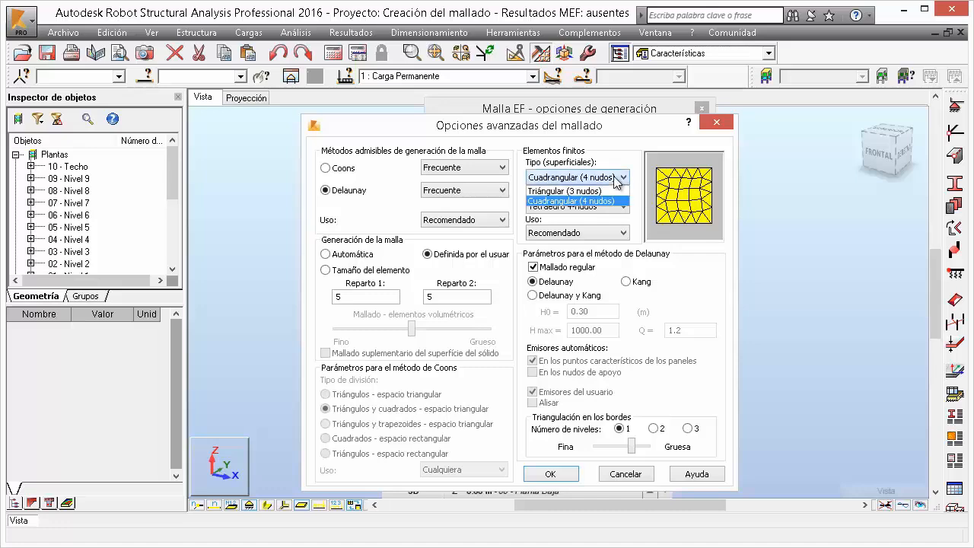
{"action": "left_click", "coordinate": [624, 178]}
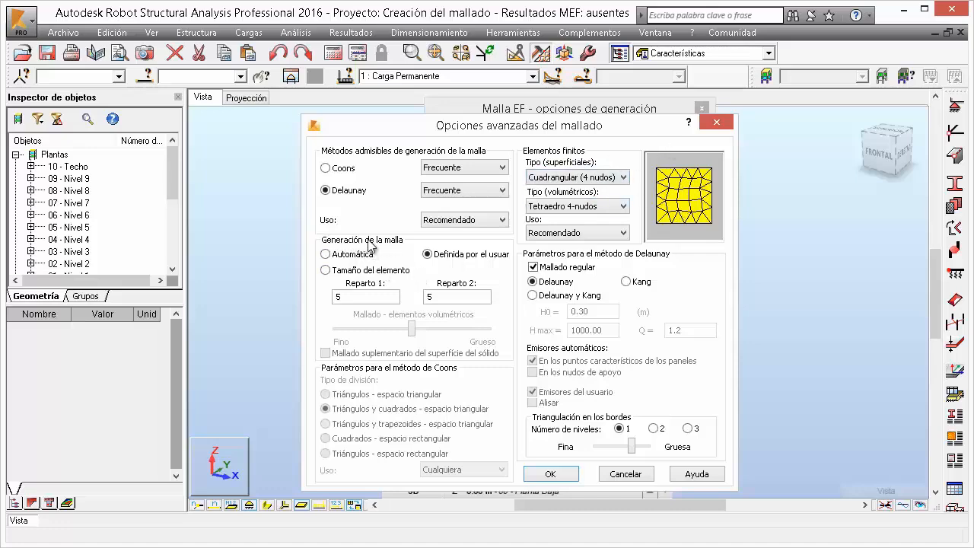
{"action": "left_click", "coordinate": [327, 256]}
{"action": "left_click", "coordinate": [368, 272]}
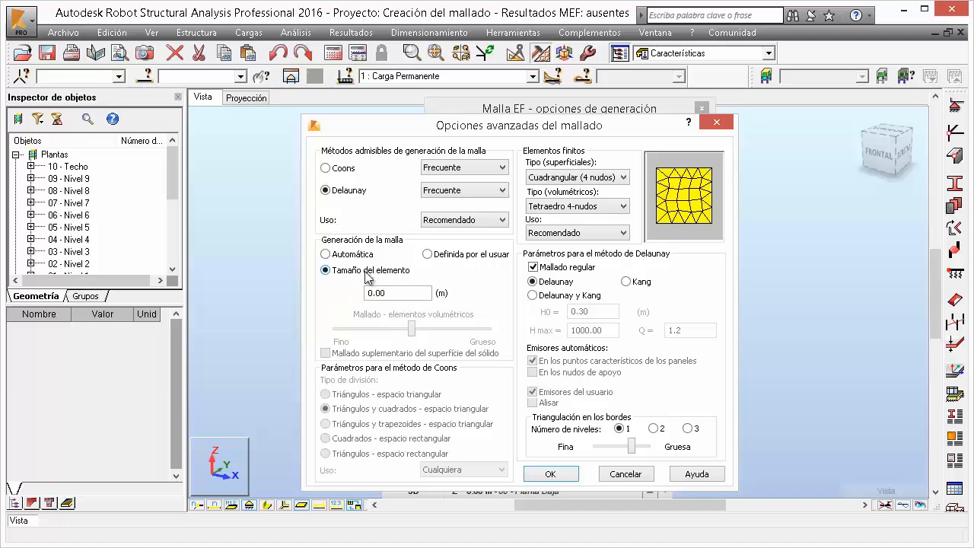
{"action": "left_click", "coordinate": [417, 295]}
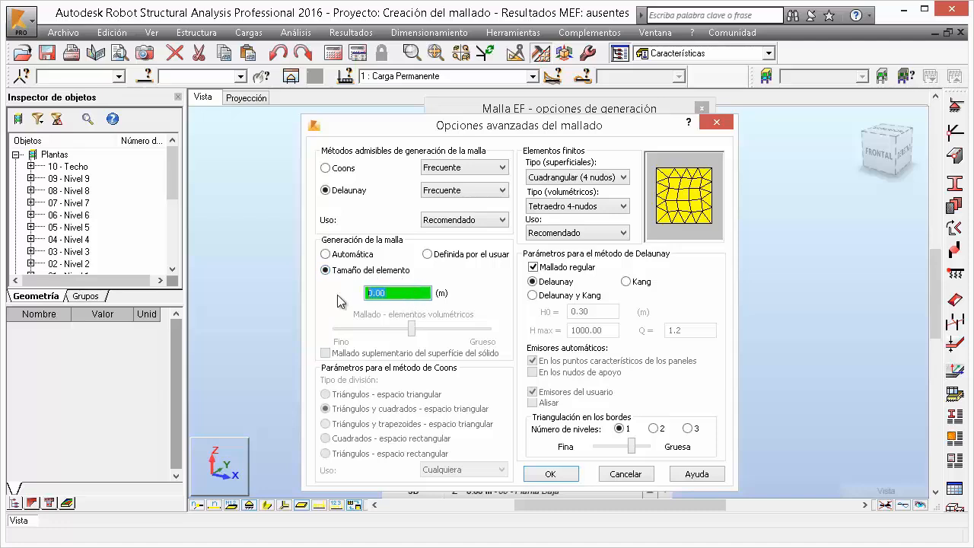
{"action": "type", "text": "1.5"}
{"action": "left_click_drag", "start_coordinate": [564, 134], "coordinate": [564, 117]}
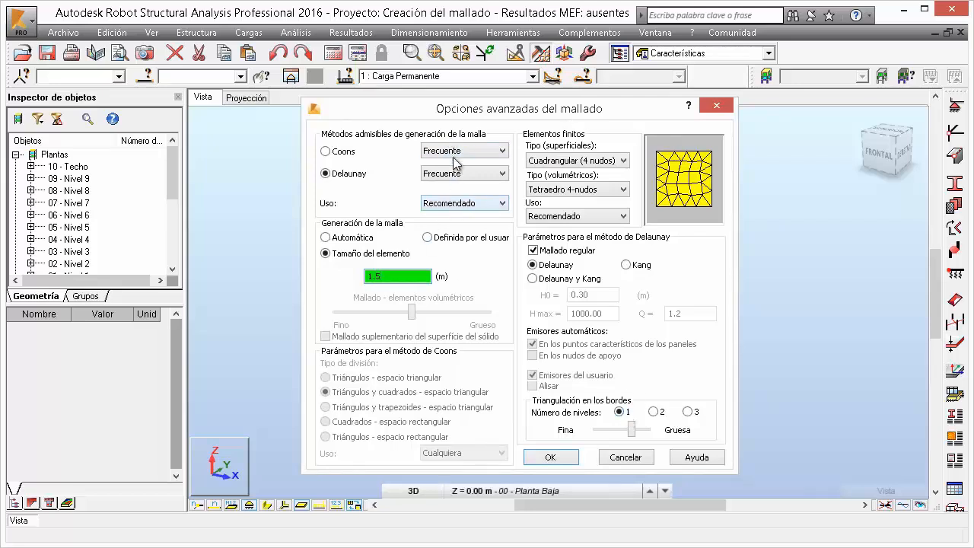
{"action": "left_click", "coordinate": [550, 458]}
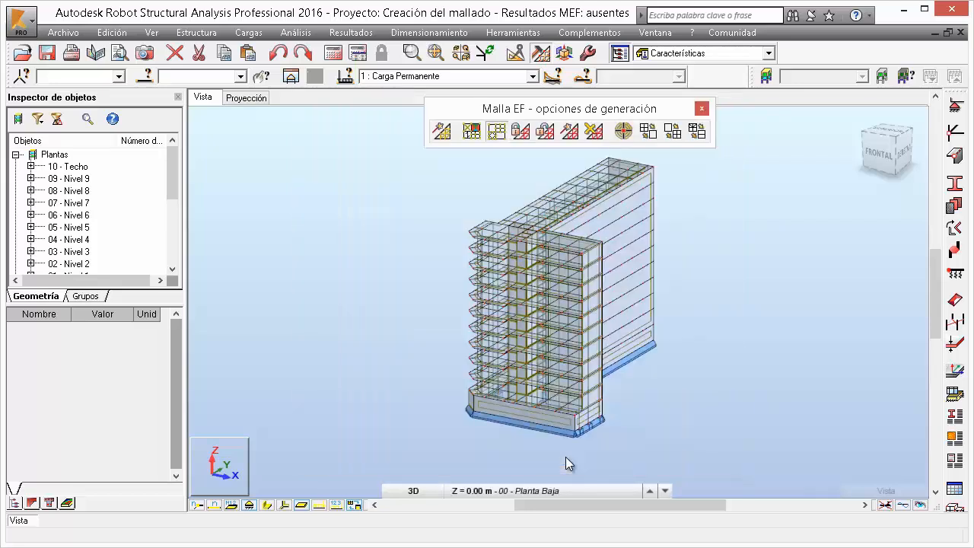
Switch all selected panels to automatic selection of the meshing method and generate the finite element mesh of the model.
{"action": "left_click", "coordinate": [496, 131]}
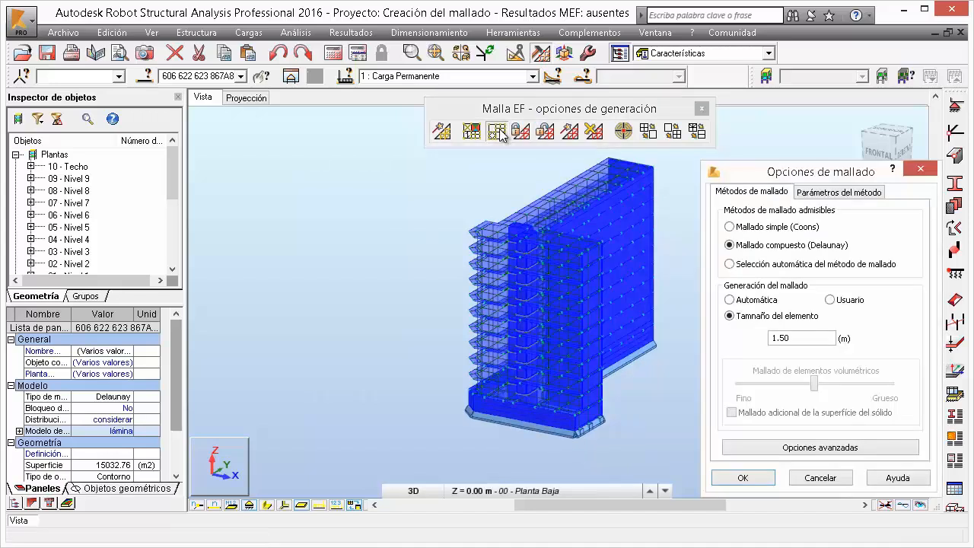
{"action": "left_click_drag", "start_coordinate": [799, 177], "coordinate": [466, 105]}
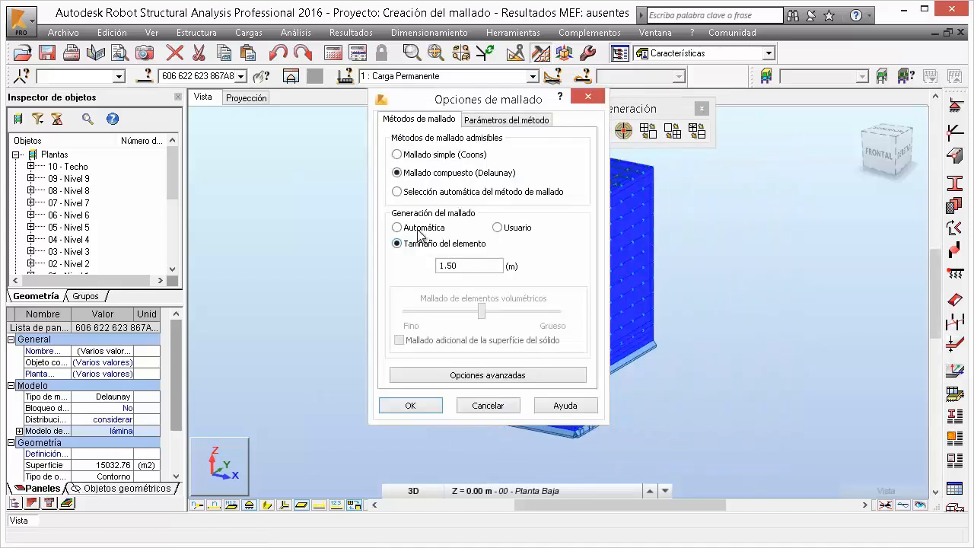
{"action": "left_click", "coordinate": [400, 193]}
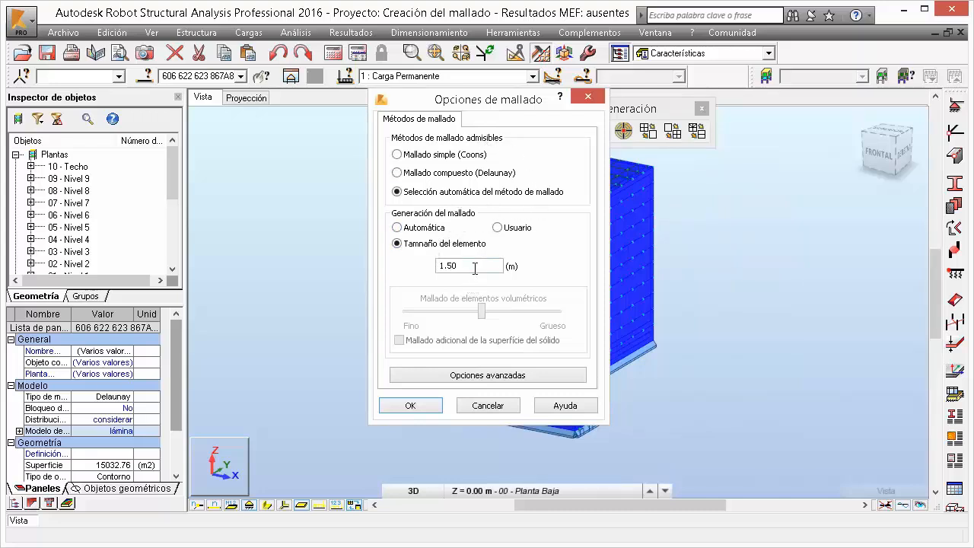
{"action": "left_click_drag", "start_coordinate": [475, 268], "coordinate": [420, 266]}
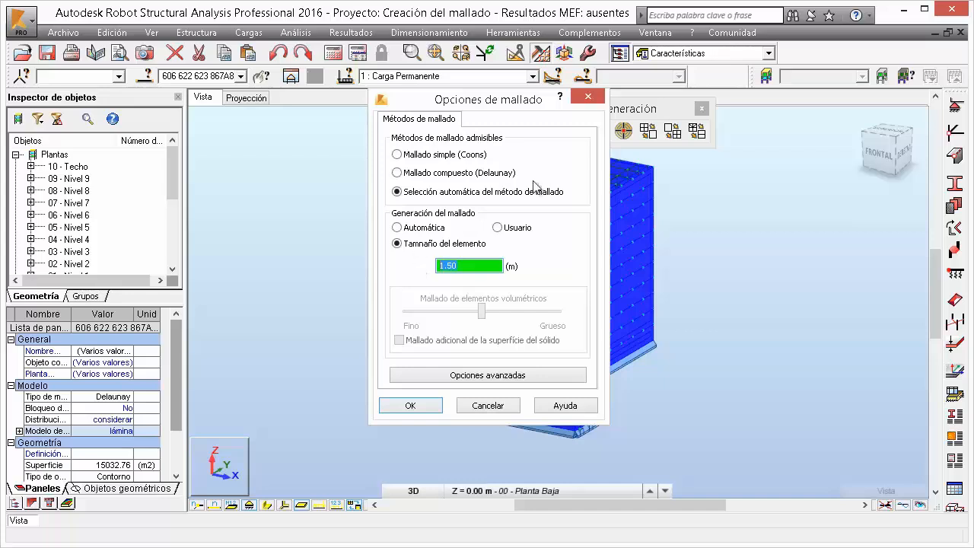
{"action": "left_click", "coordinate": [430, 407]}
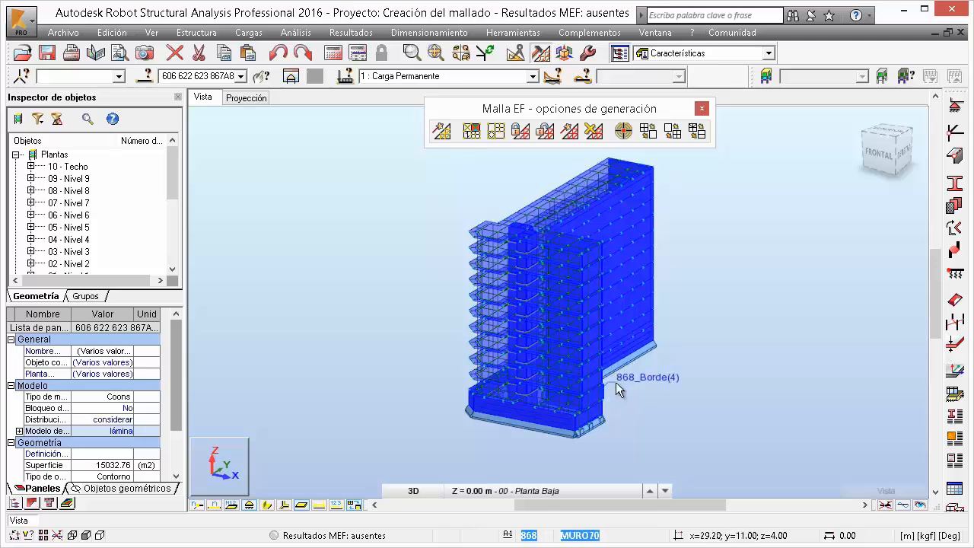
{"action": "left_click", "coordinate": [440, 135]}
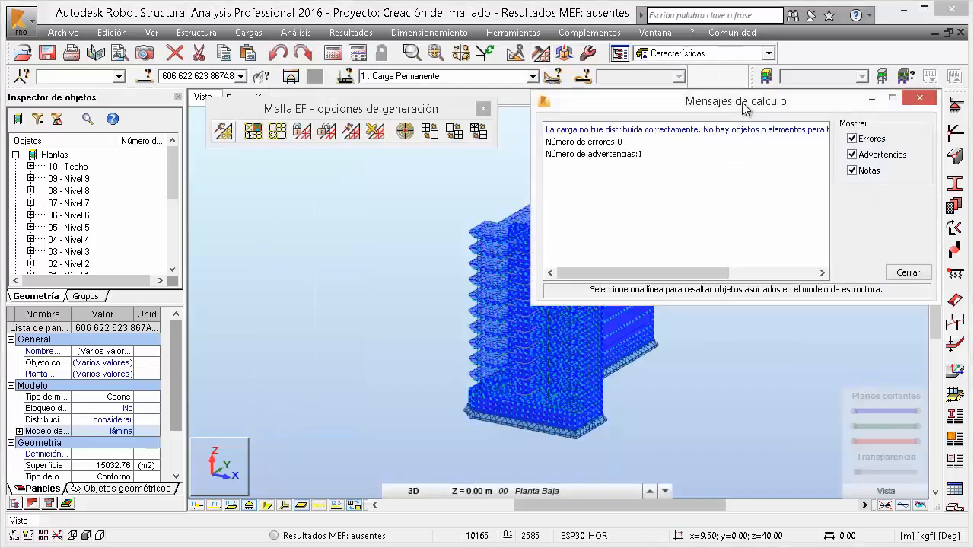
Examine the load distribution warning in the calculation messages and the objects it highlights on the building's facades.
{"action": "left_click_drag", "start_coordinate": [736, 114], "coordinate": [727, 116]}
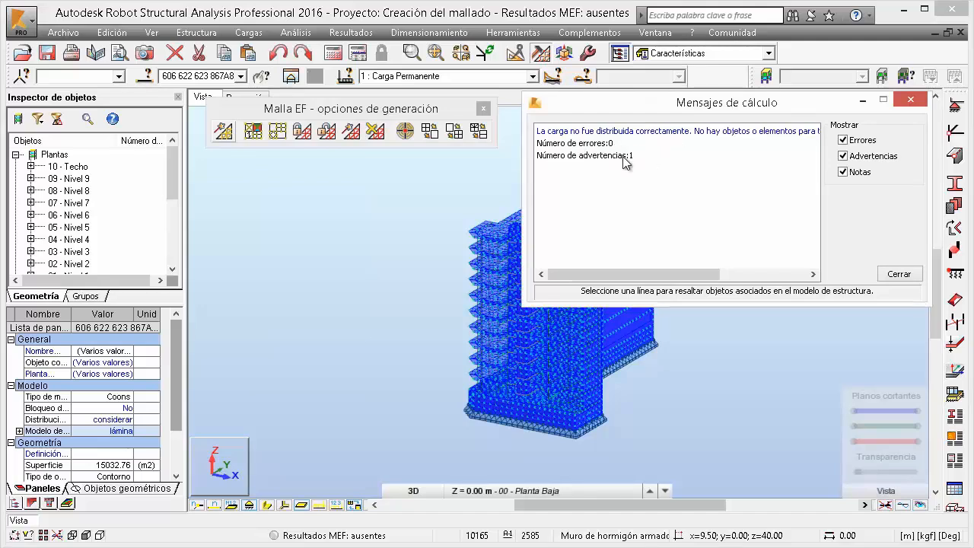
{"action": "left_click", "coordinate": [576, 133]}
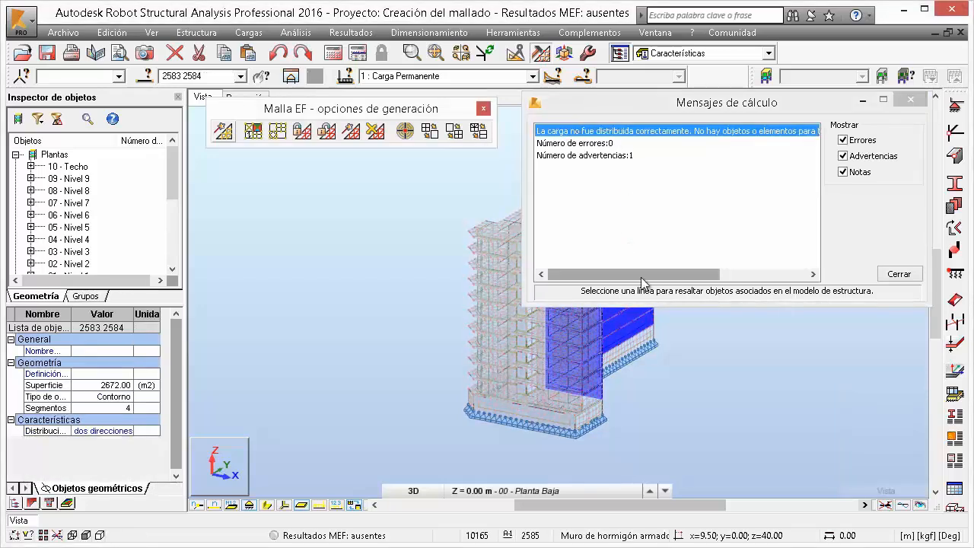
{"action": "left_click_drag", "start_coordinate": [642, 276], "coordinate": [683, 275]}
{"action": "left_click_drag", "start_coordinate": [709, 276], "coordinate": [598, 275]}
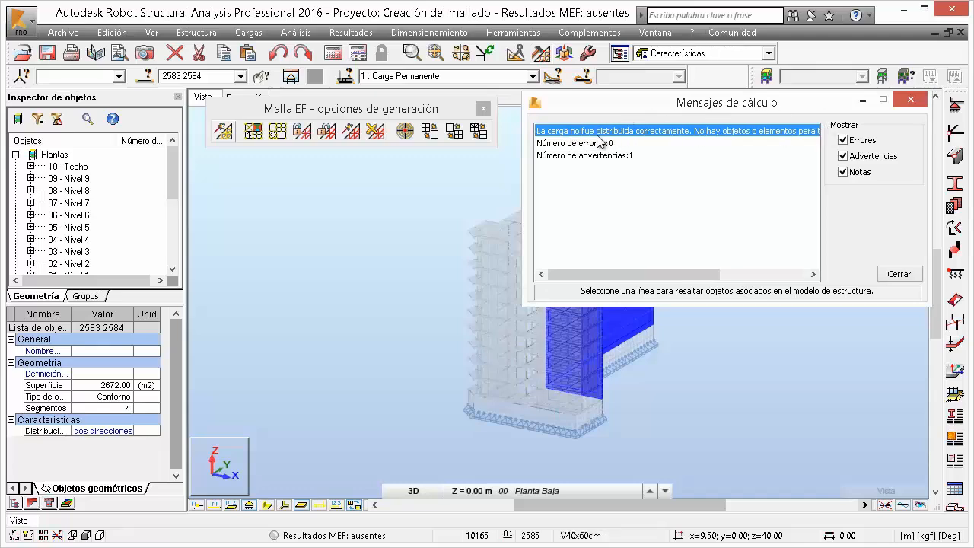
{"action": "left_click_drag", "start_coordinate": [659, 106], "coordinate": [122, 71]}
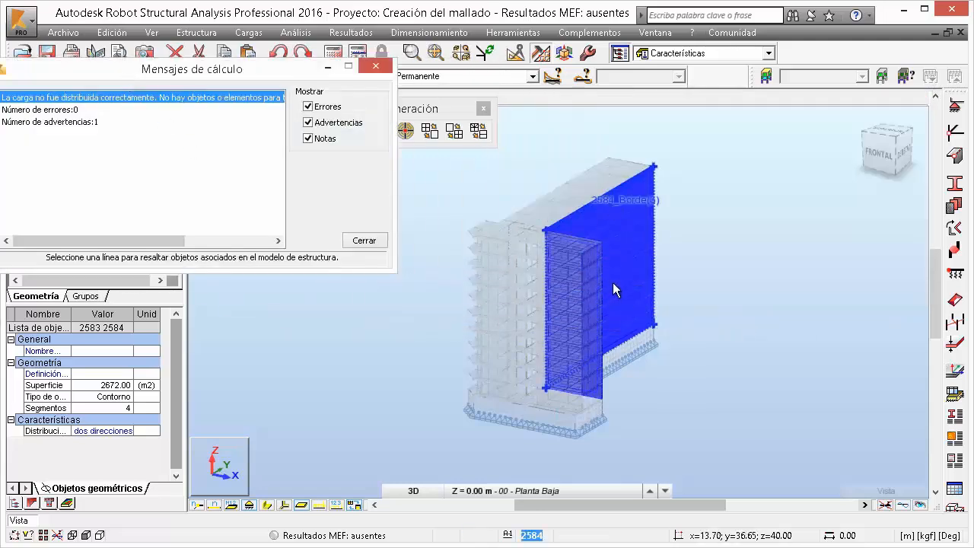
{"action": "middle_click_drag", "start_coordinate": [712, 289], "coordinate": [607, 316]}
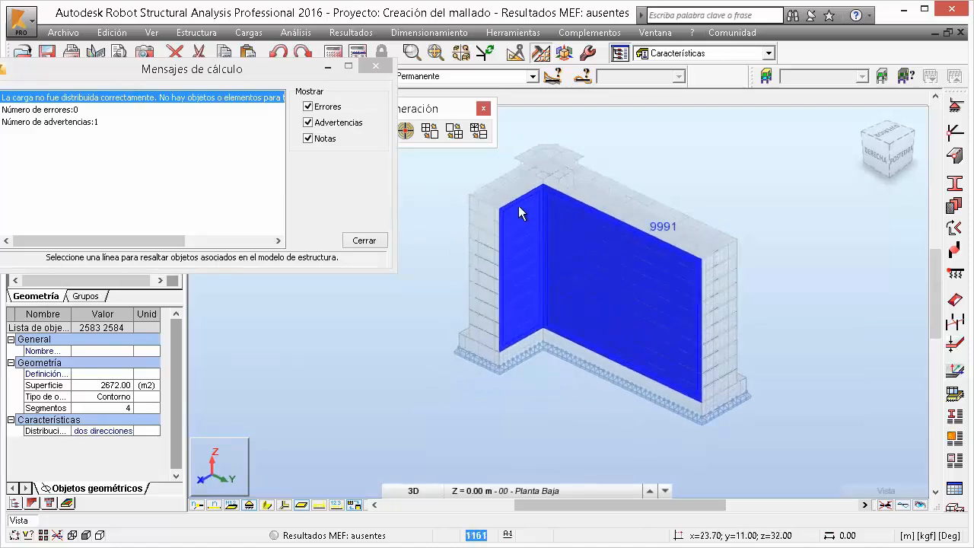
{"action": "scroll", "coordinate": [519, 202], "scroll_direction": "up", "scroll_amount": 3}
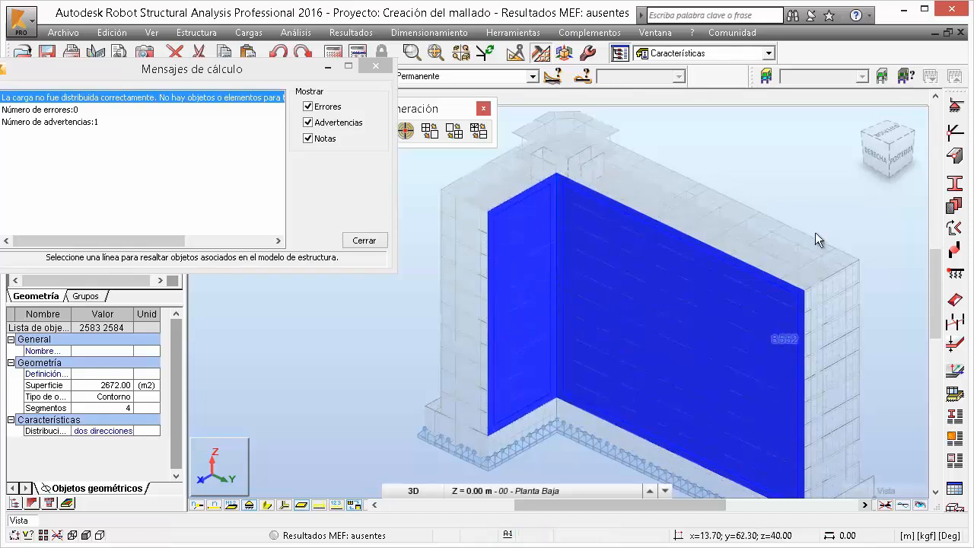
{"action": "left_click_drag", "start_coordinate": [199, 76], "coordinate": [290, 81]}
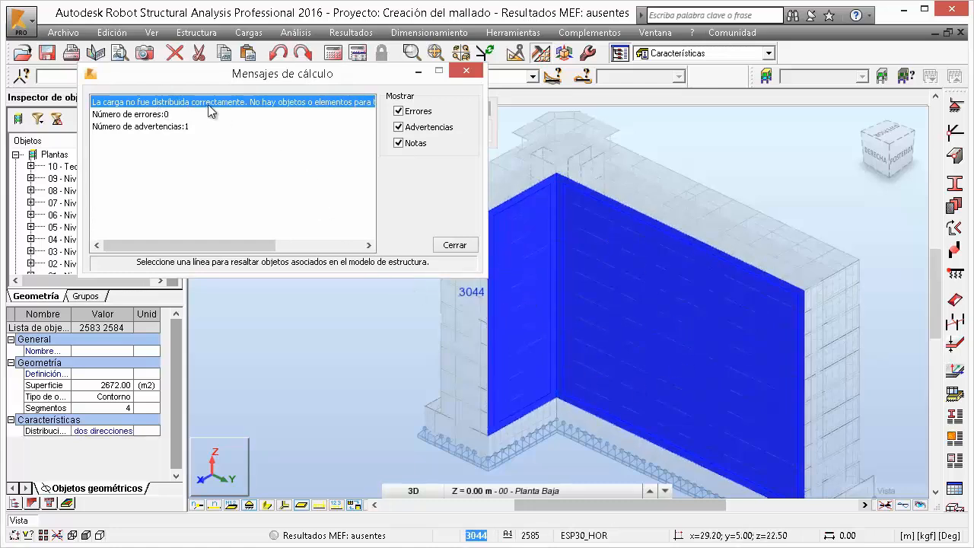
{"action": "left_click", "coordinate": [156, 126]}
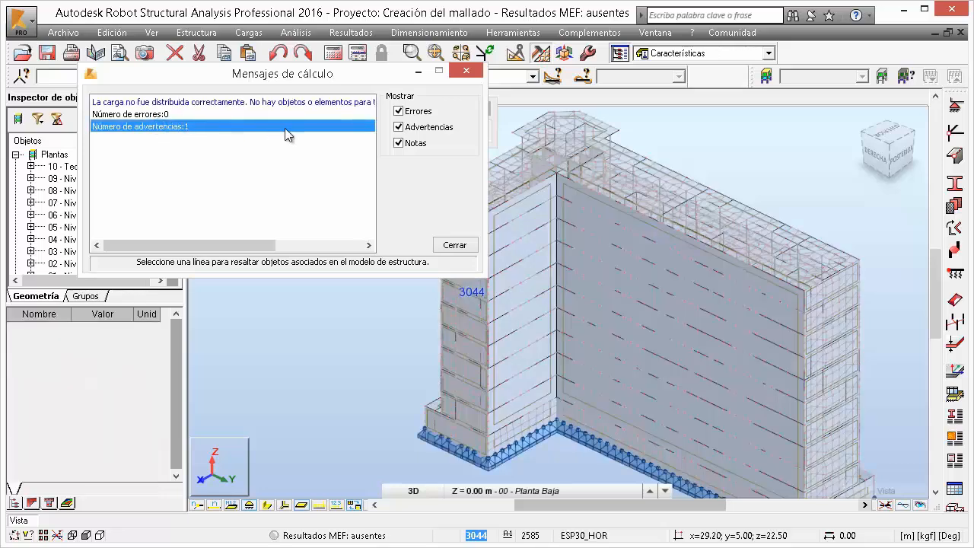
{"action": "left_click", "coordinate": [304, 103]}
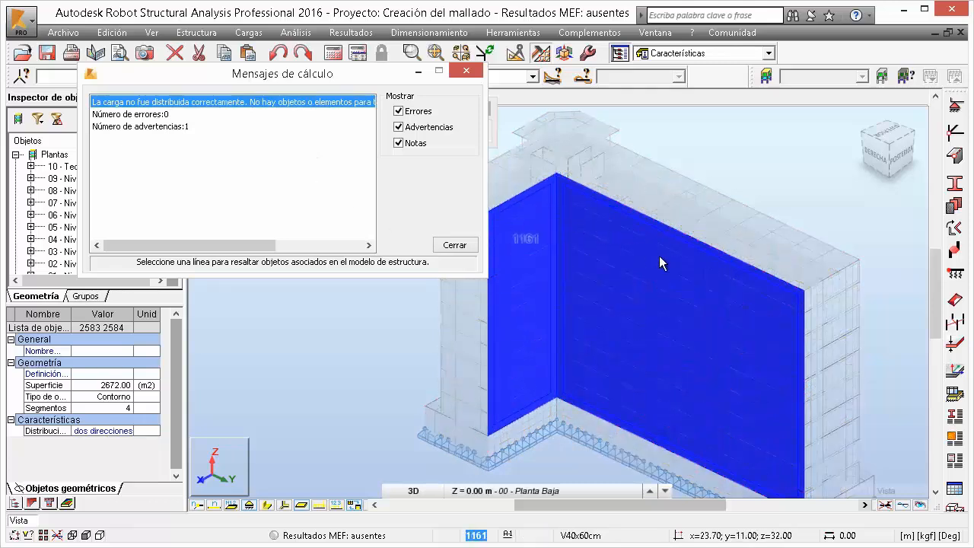
Close the calculation messages, clear the selection, and examine the generated mesh on the building's base, concrete walls and facade claddings.
{"action": "left_click", "coordinate": [466, 245]}
{"action": "left_click", "coordinate": [337, 268]}
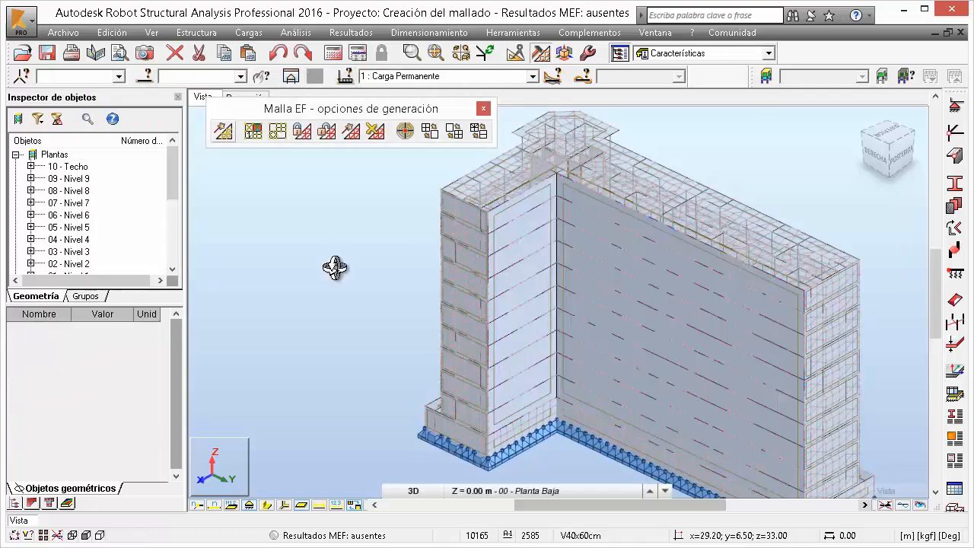
{"action": "middle_click_drag", "start_coordinate": [336, 267], "coordinate": [622, 245]}
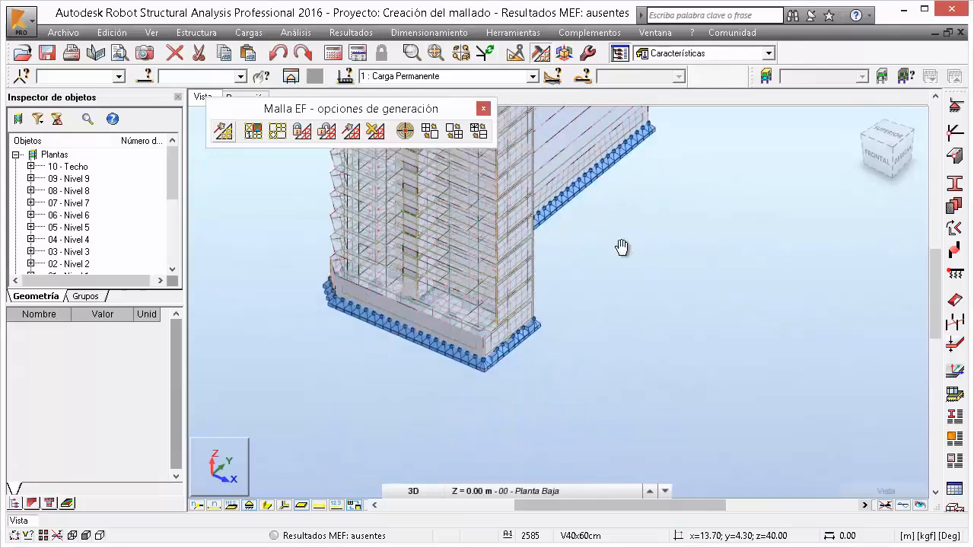
{"action": "scroll", "coordinate": [520, 318], "scroll_direction": "up", "scroll_amount": 4}
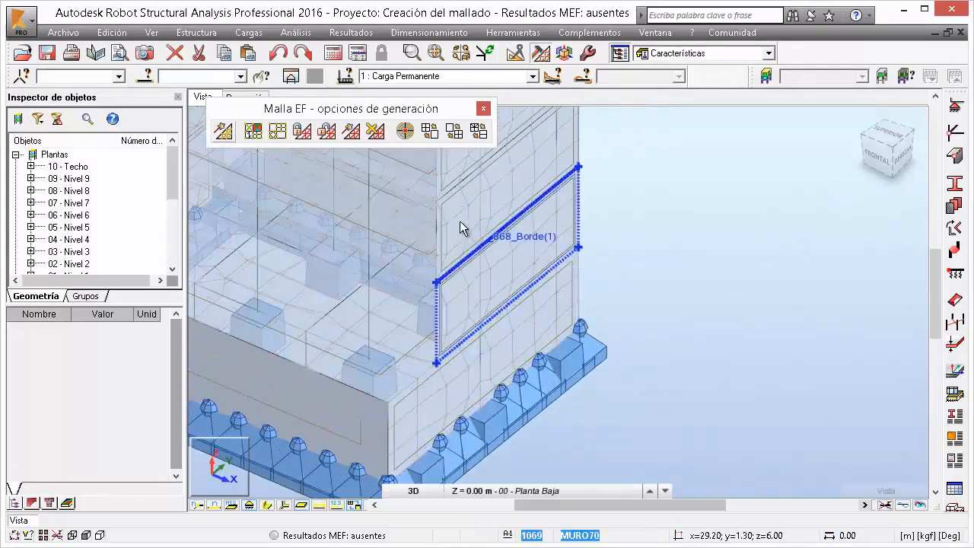
{"action": "scroll", "coordinate": [640, 294], "scroll_direction": "down", "scroll_amount": 2}
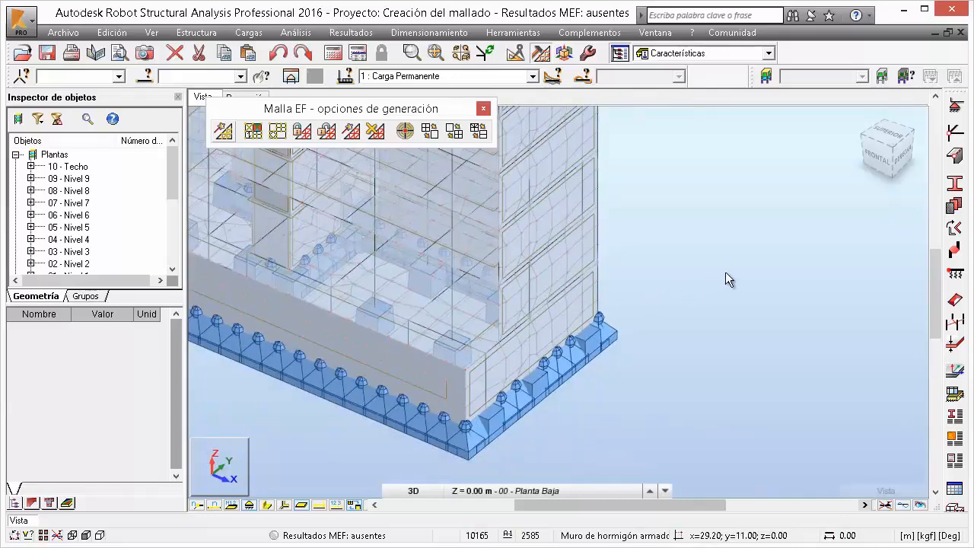
{"action": "middle_click_drag", "start_coordinate": [721, 276], "coordinate": [630, 341], "text": "shift"}
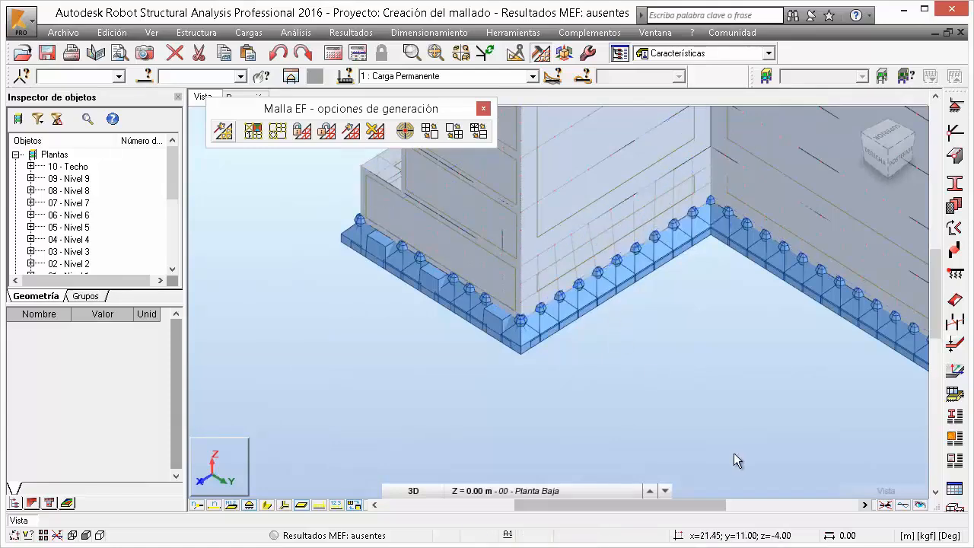
{"action": "scroll", "coordinate": [749, 415], "scroll_direction": "down", "scroll_amount": 2}
{"action": "scroll", "coordinate": [748, 415], "scroll_direction": "up", "scroll_amount": 2}
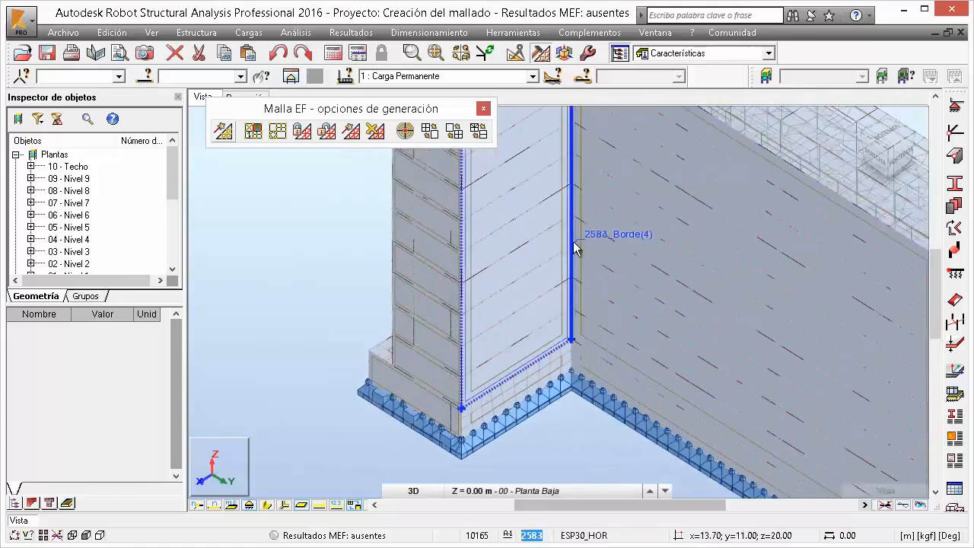
{"action": "scroll", "coordinate": [556, 259], "scroll_direction": "down", "scroll_amount": 1}
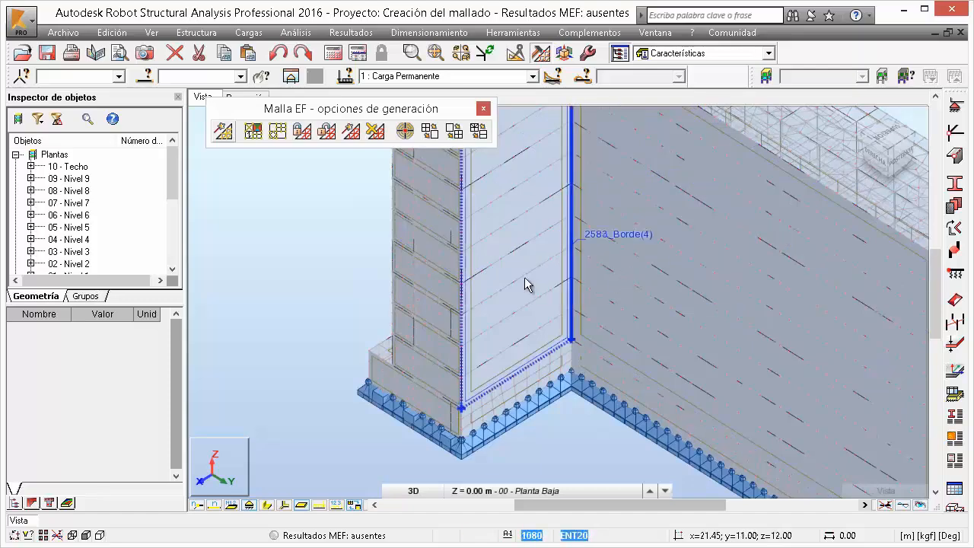
{"action": "scroll", "coordinate": [526, 278], "scroll_direction": "down", "scroll_amount": 1}
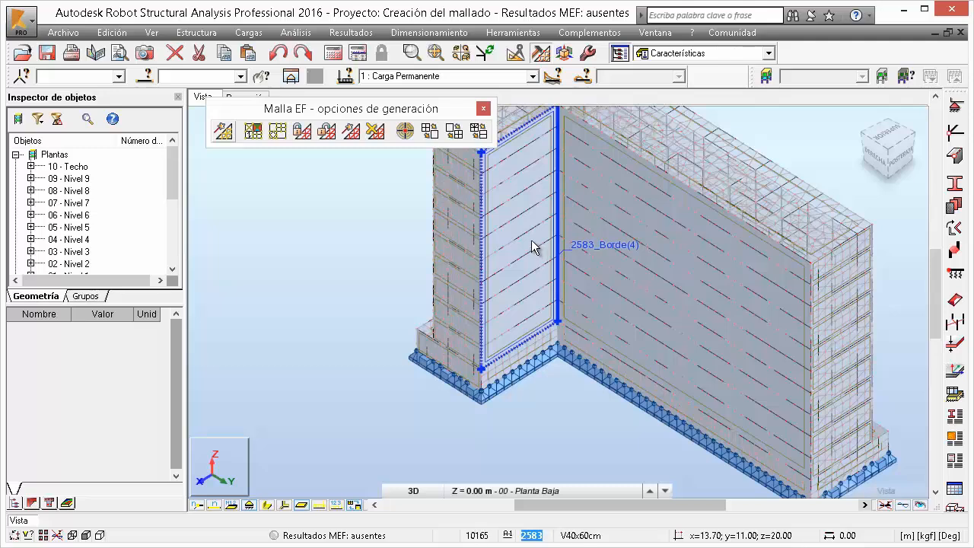
Look up the Cerramientos definition command without starting it, and examine the mesh on the building's front and side walls.
{"action": "left_click", "coordinate": [211, 36]}
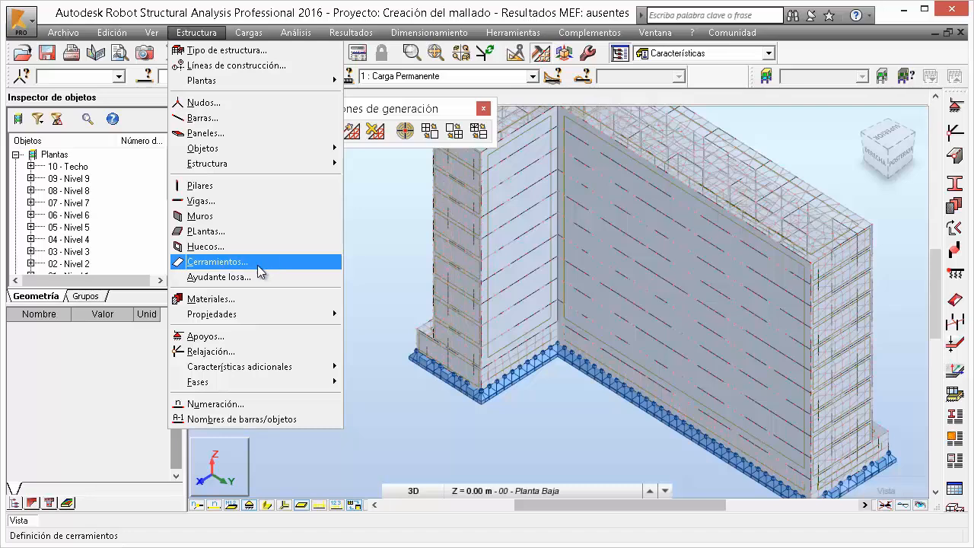
{"action": "left_click", "coordinate": [340, 266]}
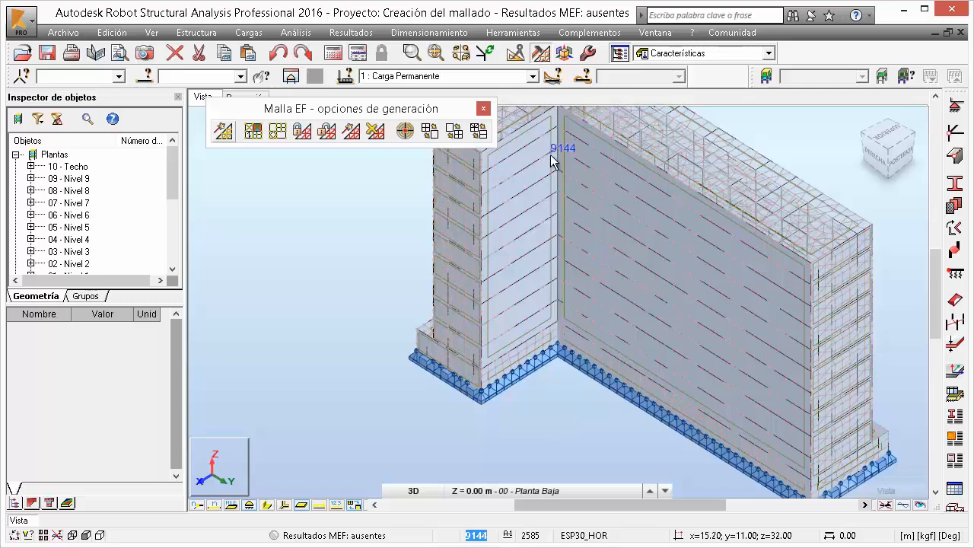
{"action": "middle_click_drag", "start_coordinate": [548, 321], "coordinate": [656, 314], "text": "shift"}
{"action": "scroll", "coordinate": [279, 278], "scroll_direction": "up", "scroll_amount": 4}
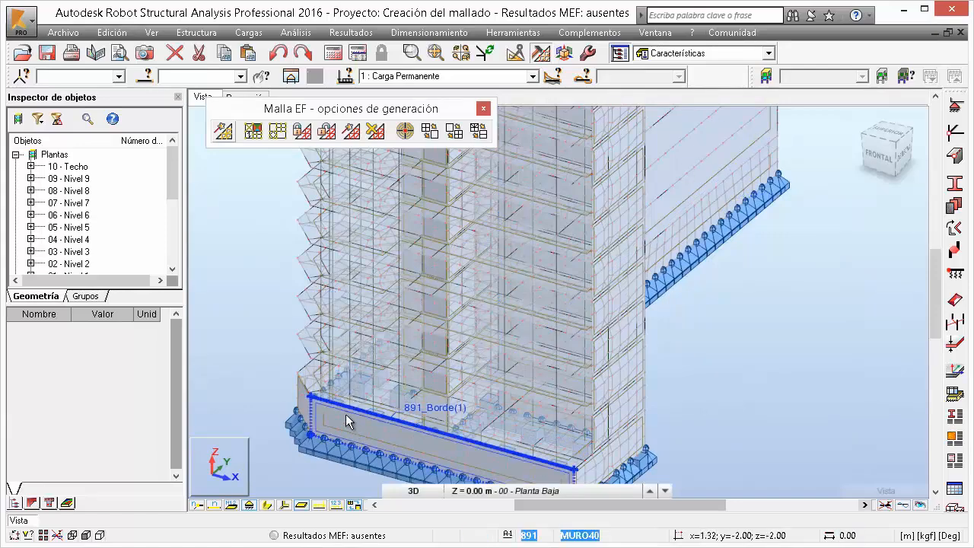
{"action": "scroll", "coordinate": [345, 414], "scroll_direction": "down", "scroll_amount": 3}
{"action": "middle_click_drag", "start_coordinate": [550, 345], "coordinate": [529, 350], "text": "shift"}
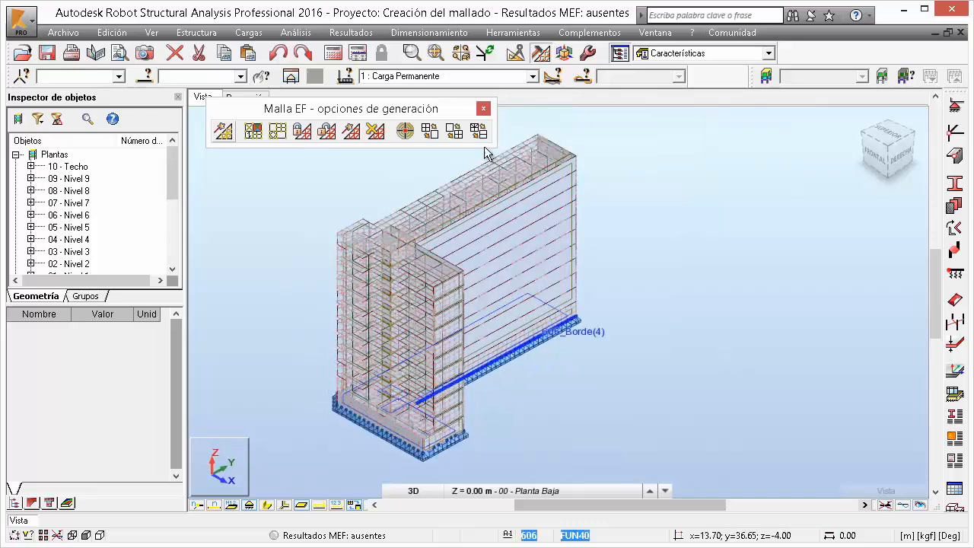
Close the finite element mesh generation options and hide the mesh in the 3D view of the building.
{"action": "left_click", "coordinate": [485, 110]}
{"action": "middle_click_drag", "start_coordinate": [380, 293], "coordinate": [545, 202]}
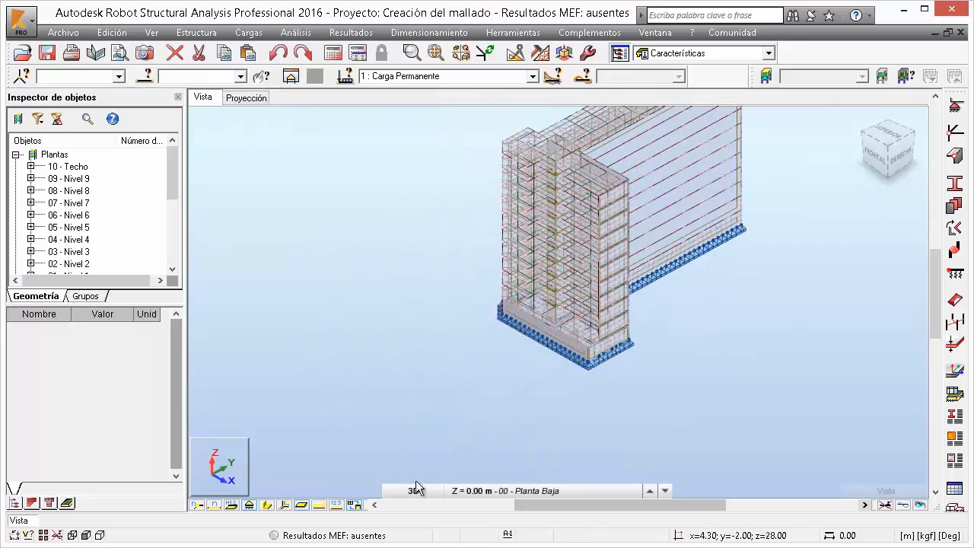
{"action": "left_click", "coordinate": [358, 506]}
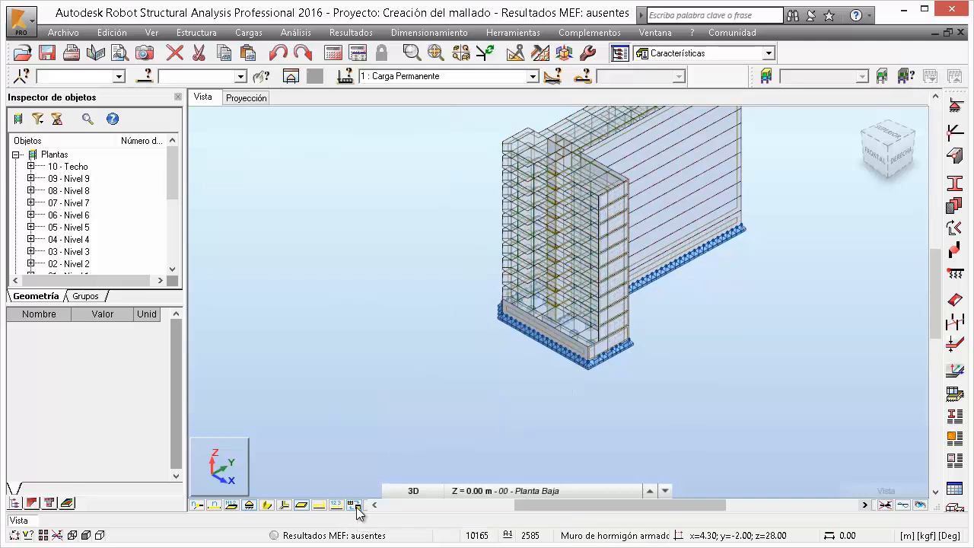
{"action": "left_click", "coordinate": [355, 506]}
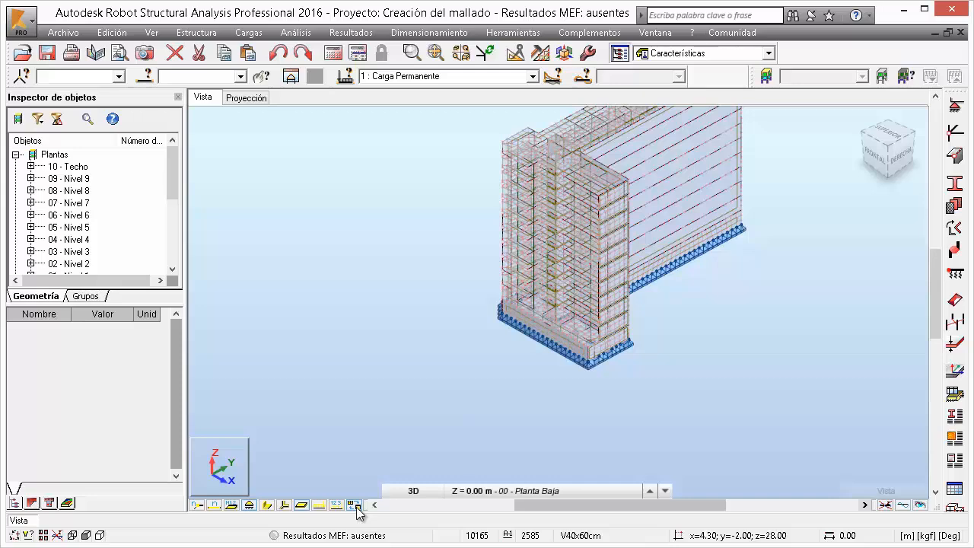
{"action": "left_click", "coordinate": [356, 506]}
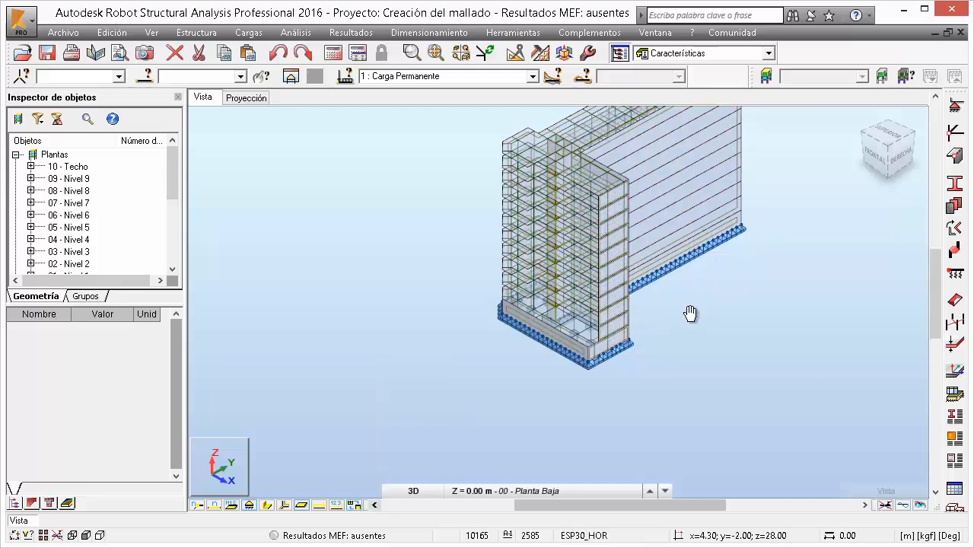
{"action": "middle_click_drag", "start_coordinate": [690, 314], "coordinate": [611, 372]}
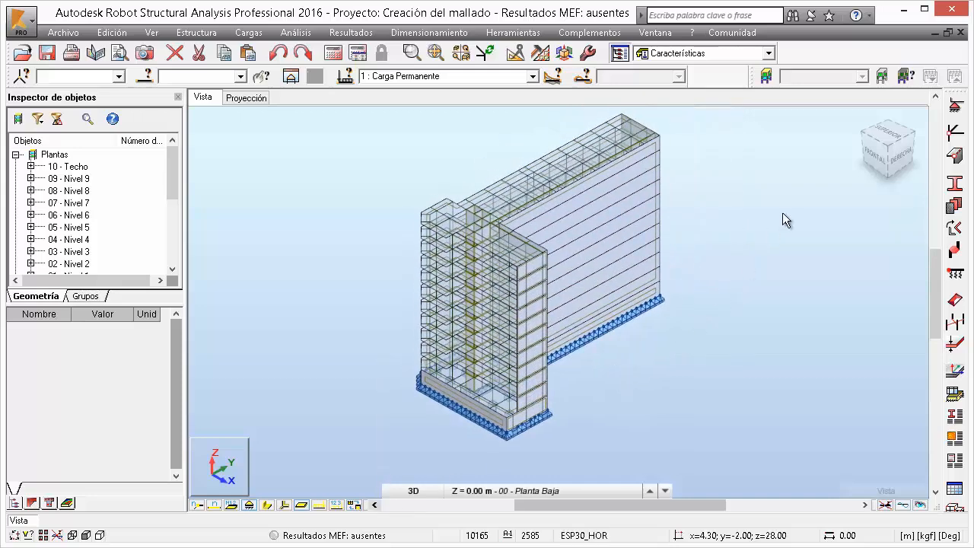